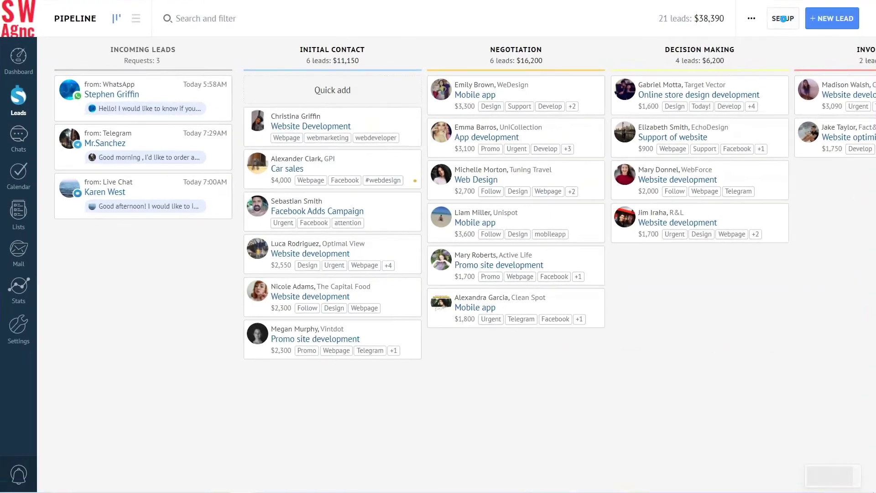
- From the digital pipeline setup, add an automatic action to the Incoming leads stage
click(749, 52)
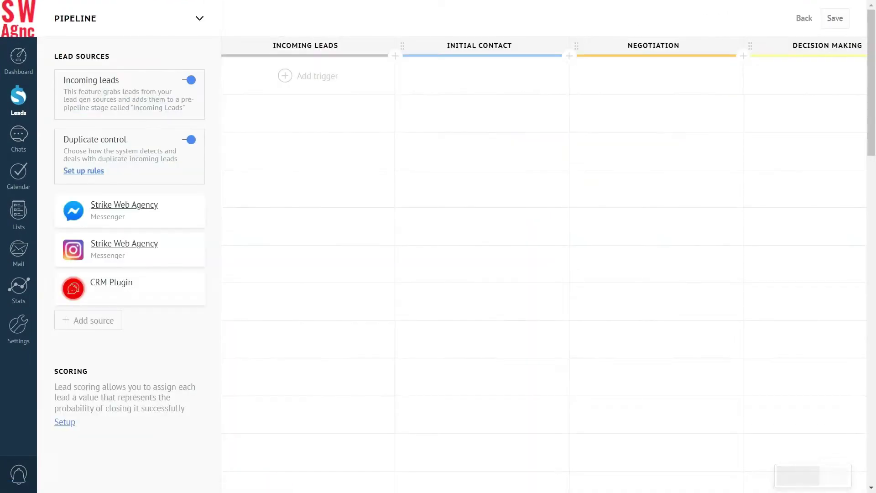
click(286, 77)
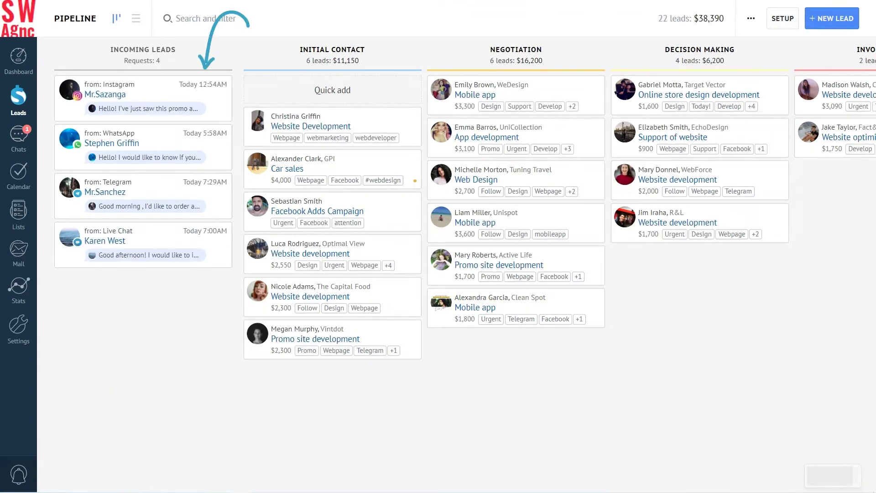
- Accept the Instagram request and chat the customer asking them to email their details and company info
click(130, 92)
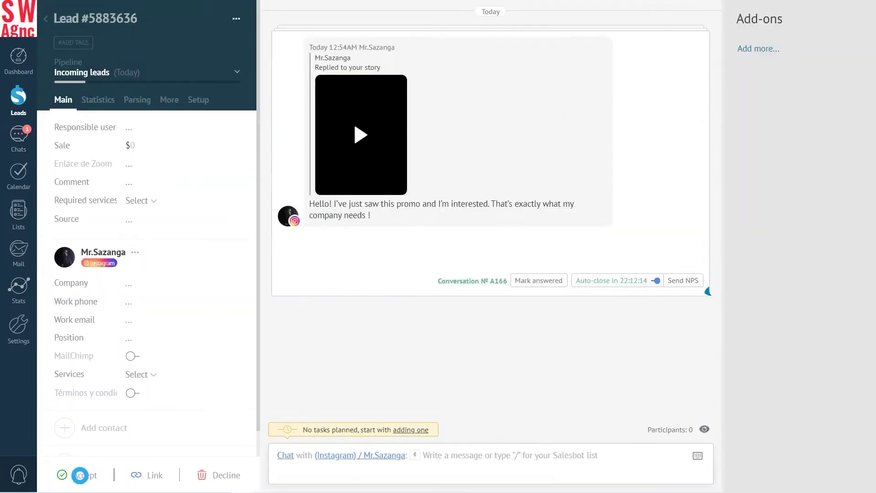
click(79, 475)
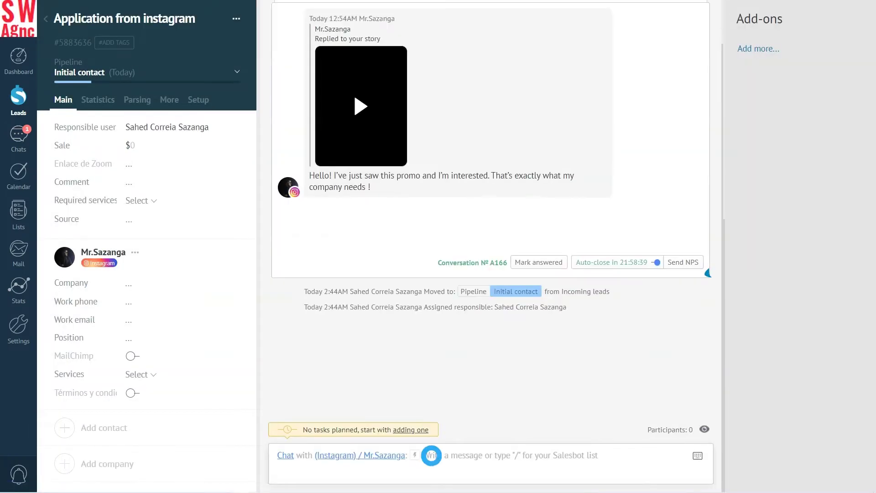
click(431, 455)
text(Hello! Could you please email us with)
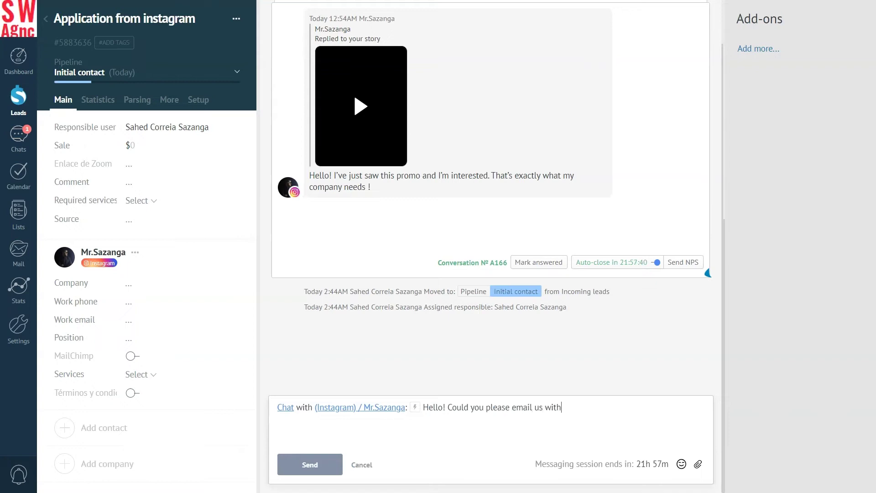
text( all the details and preferences and also the company )
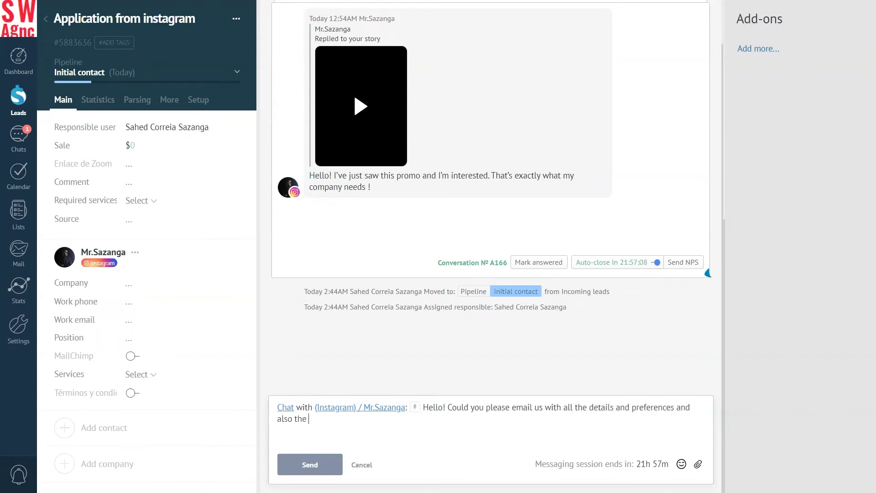
text(who?)
click(306, 464)
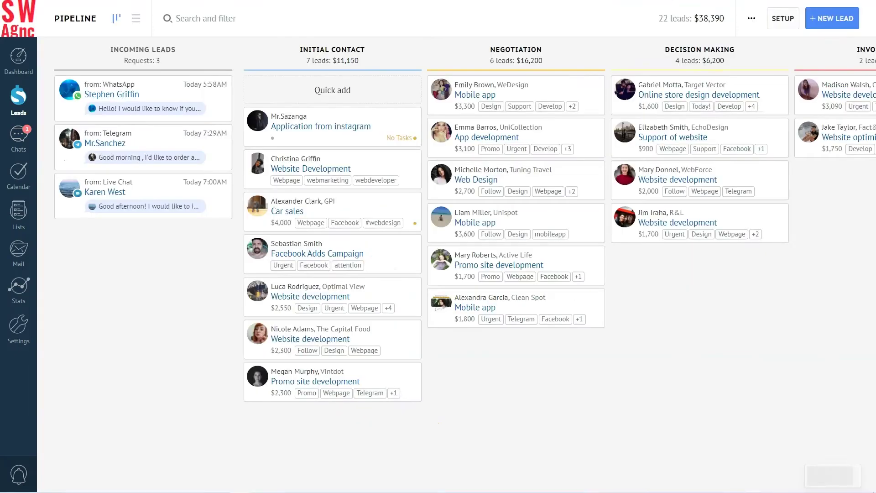
click(18, 249)
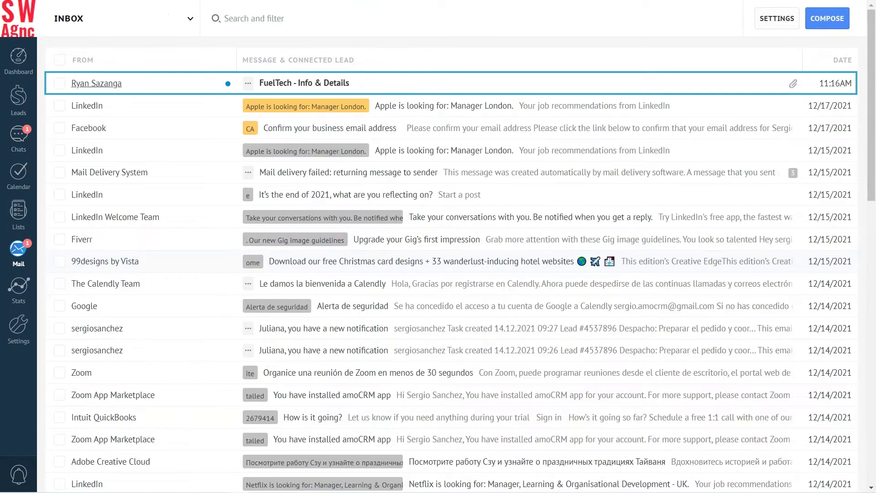
- Save the FuelTech contact details from the email and reply with Invoice [Fuel Tech].pdf attached
click(203, 84)
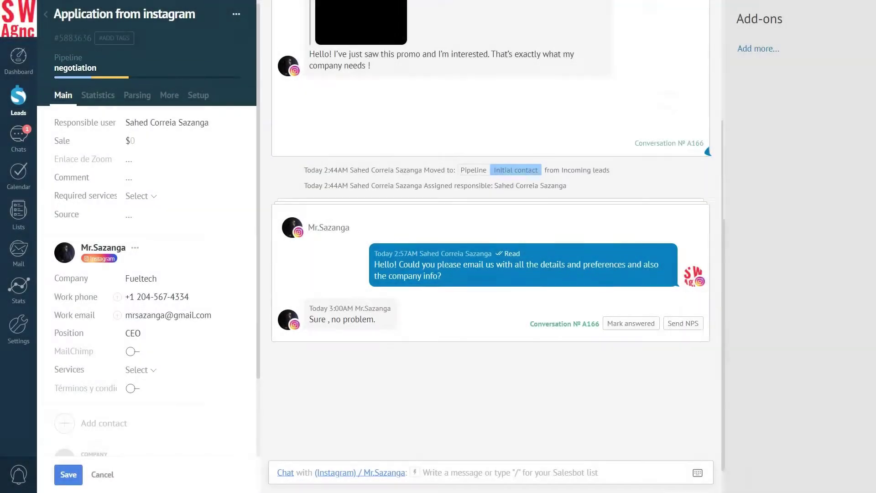
click(63, 475)
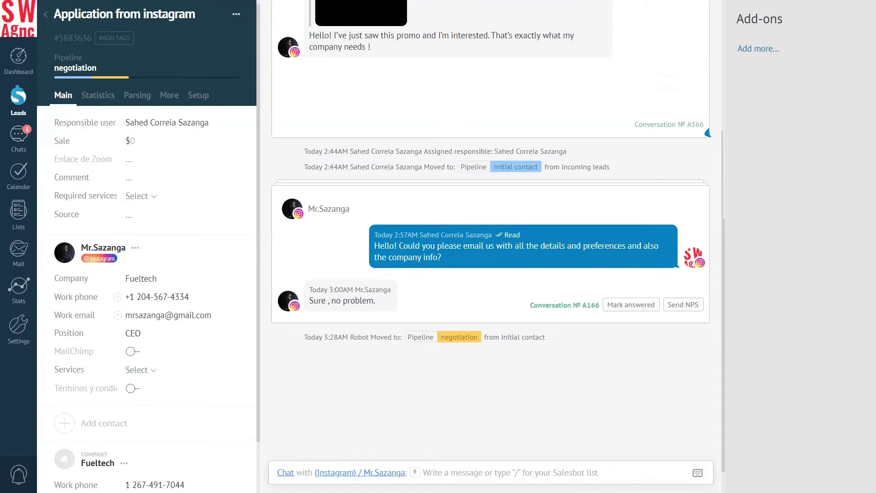
click(423, 473)
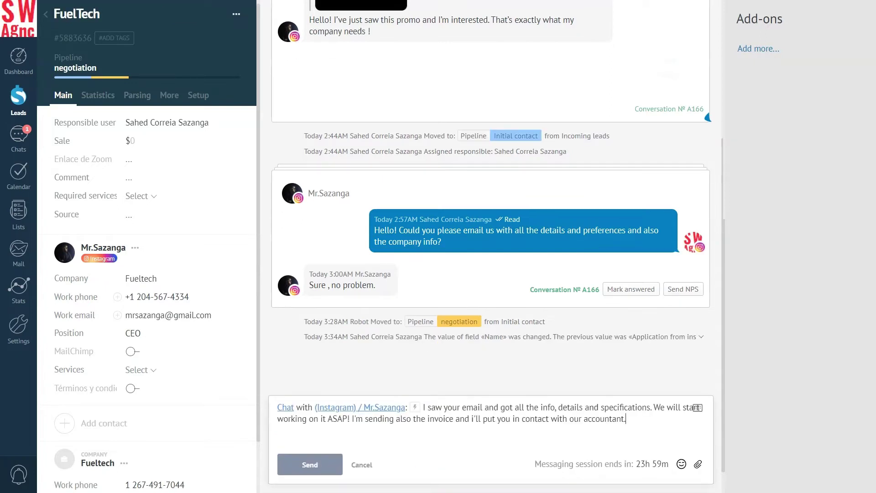
click(698, 464)
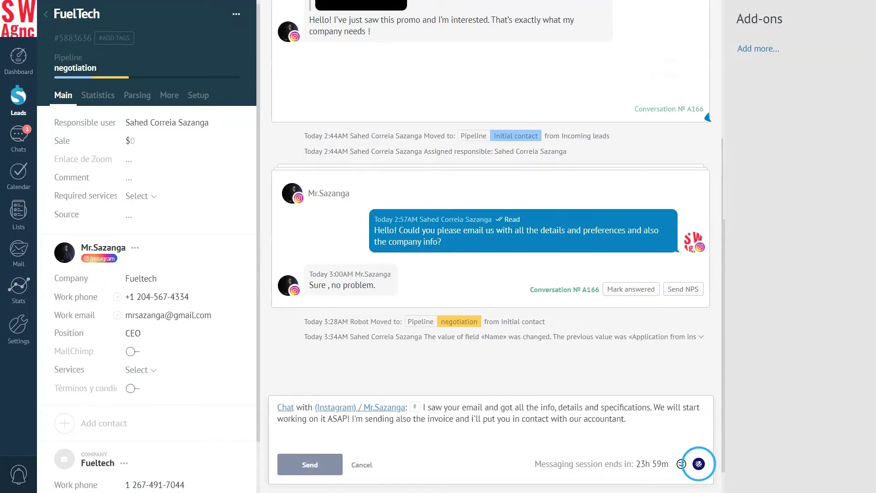
click(75, 54)
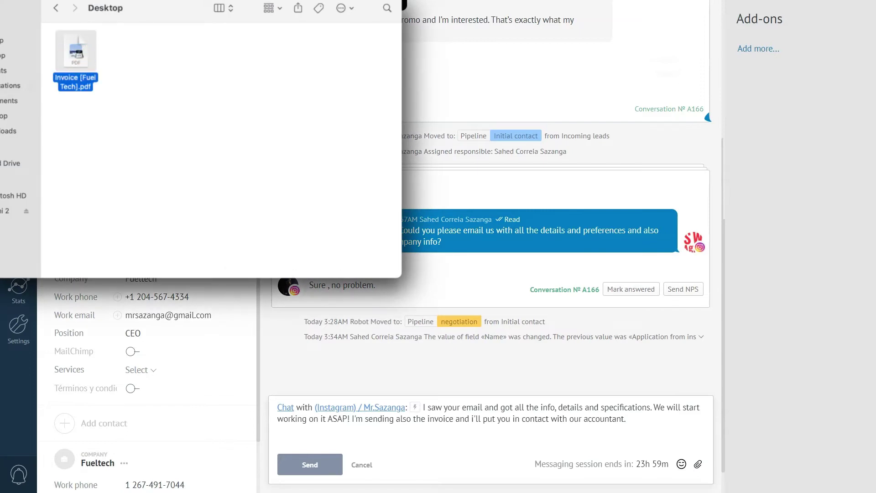
key(Return)
click(309, 464)
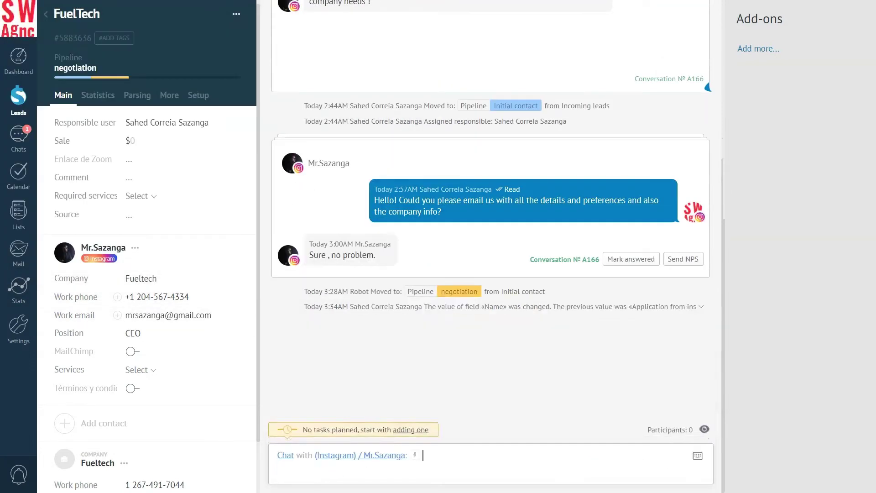
- Reassign the FuelTech lead to another team member and apply the change to related contacts
click(134, 123)
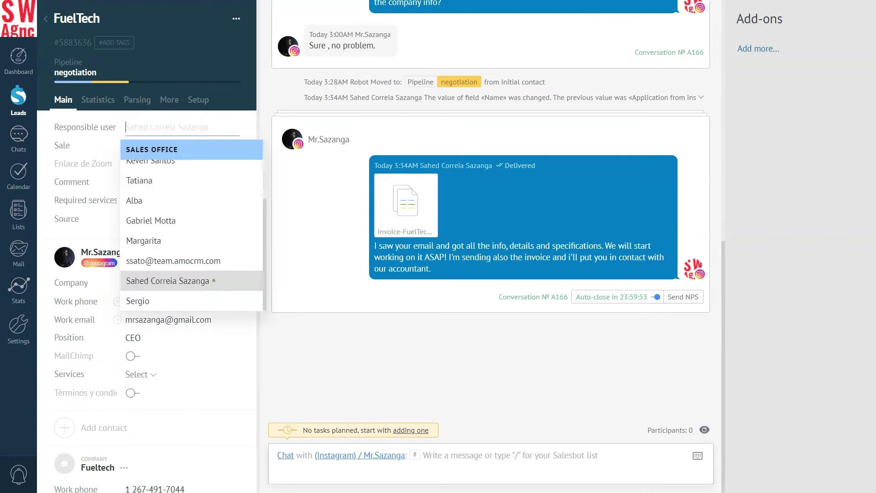
click(149, 177)
click(65, 474)
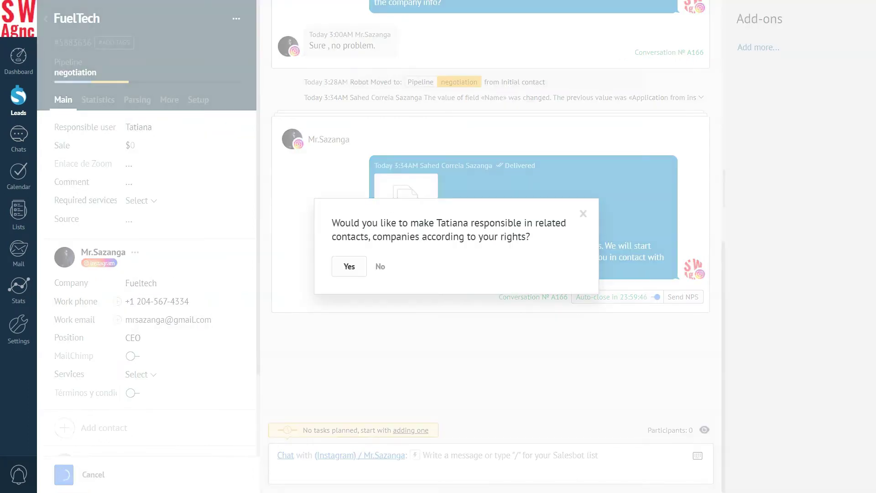
click(349, 266)
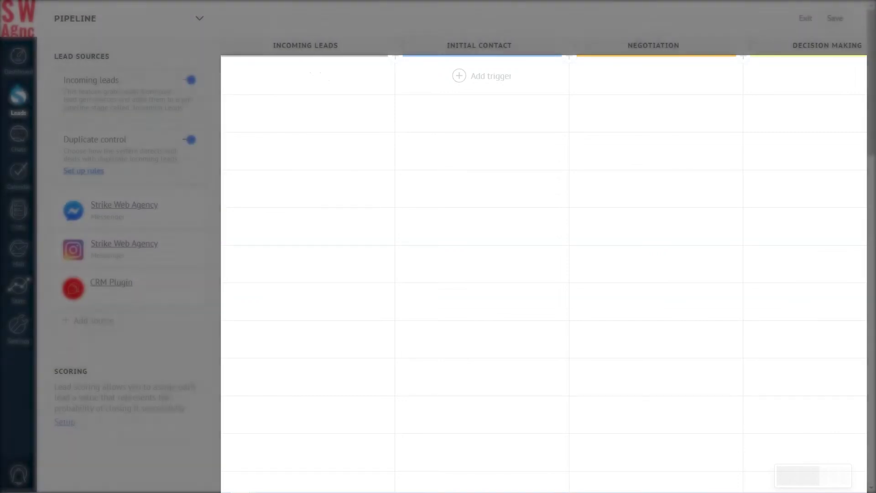
- Give Initial contact a Change lead stage trigger: 'When an email is received' → negotiation, then save
click(459, 75)
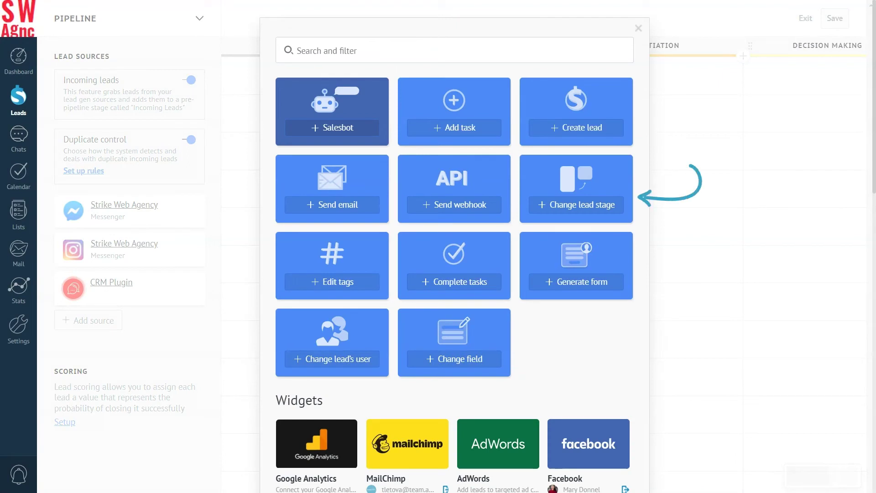
click(574, 204)
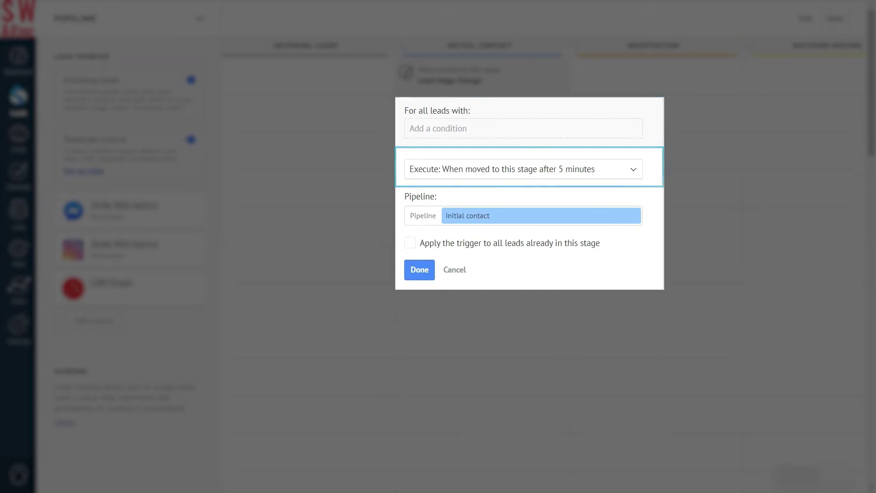
click(633, 169)
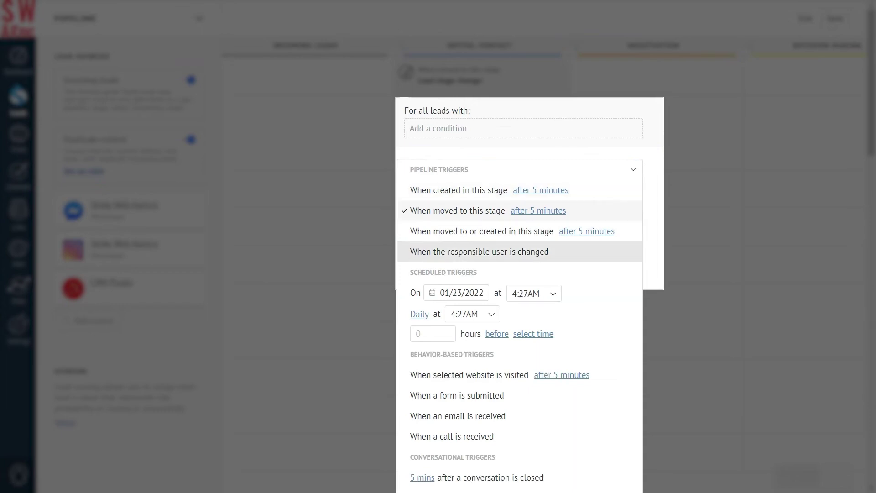
click(505, 416)
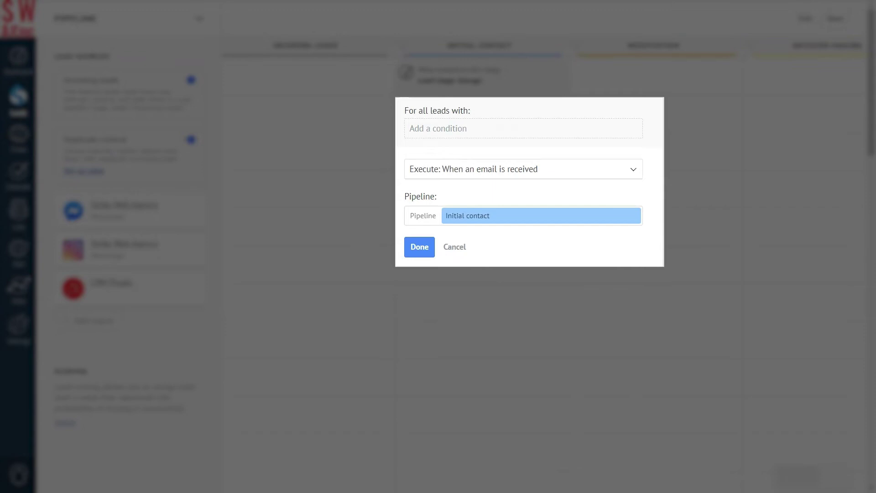
click(632, 218)
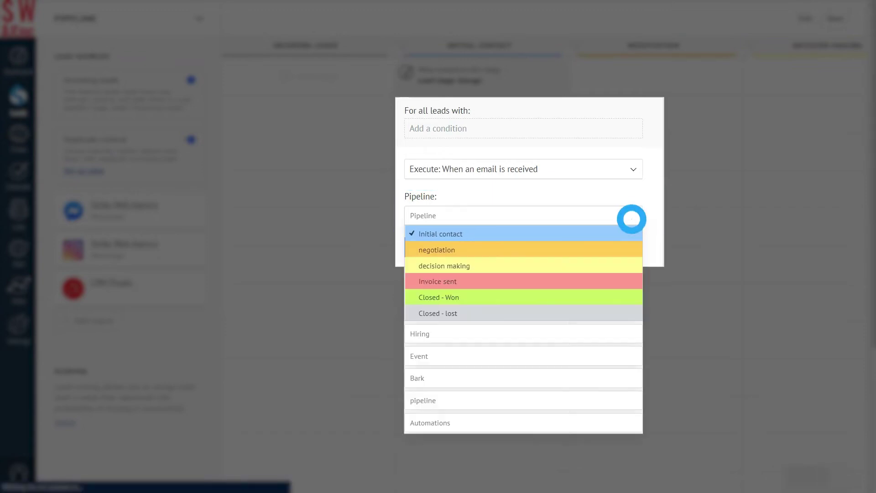
click(466, 250)
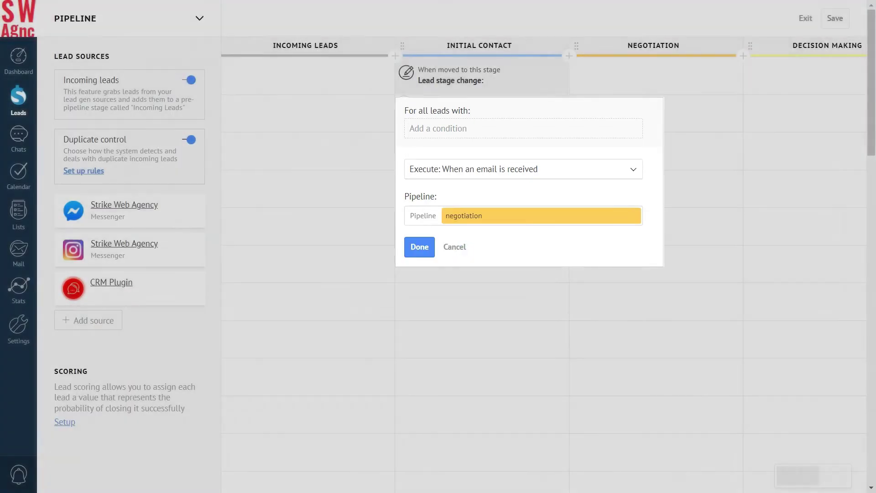
click(420, 246)
click(834, 18)
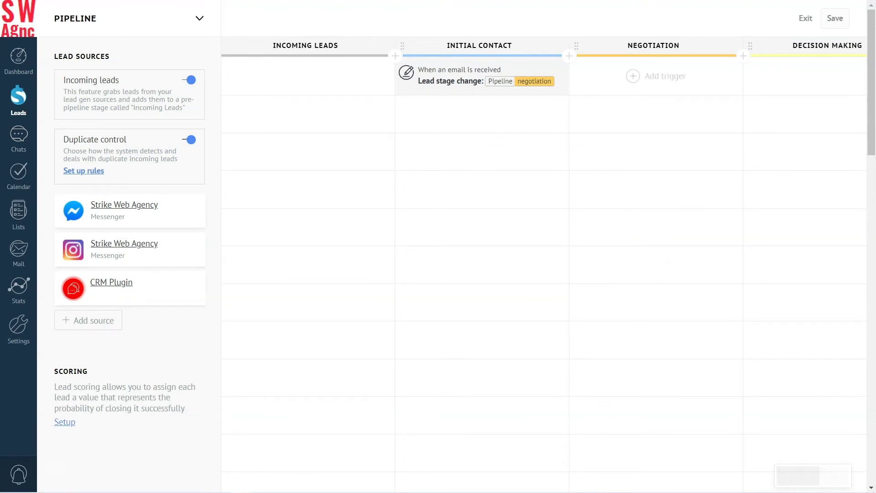
- Give Negotiation a Change lead stage trigger: 'When the responsible user is changed' → Invoice sent, then save
click(633, 76)
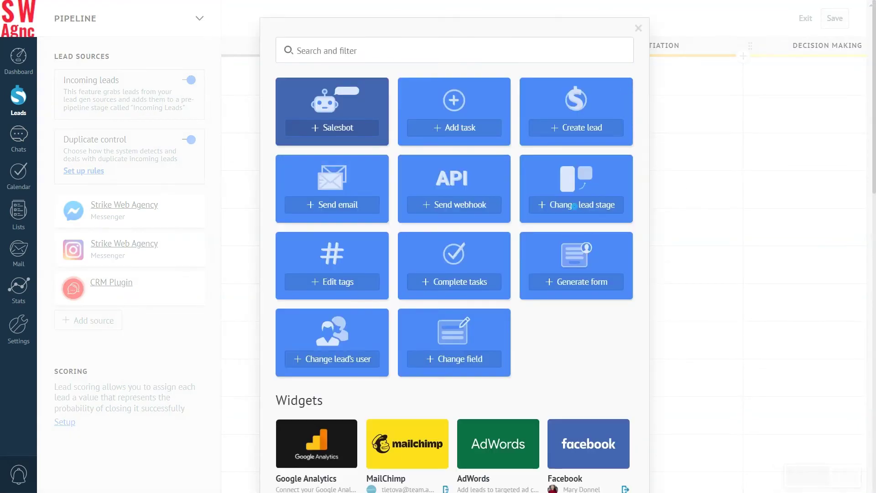
click(574, 206)
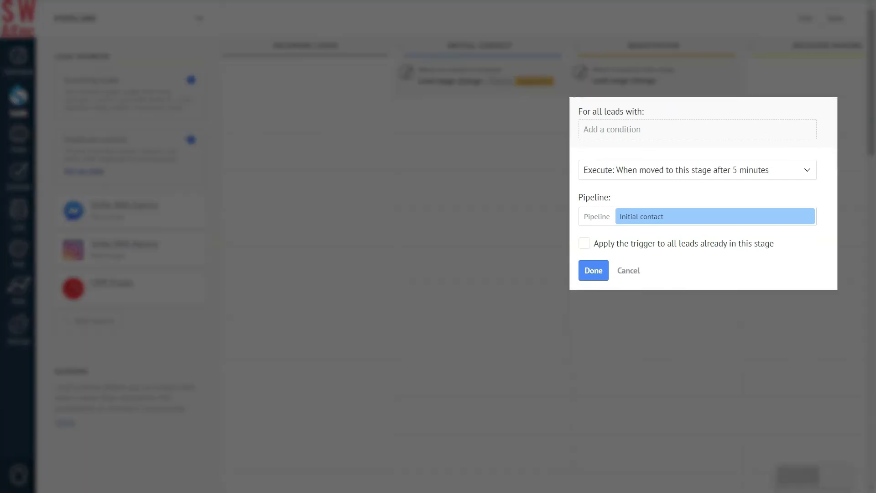
click(807, 169)
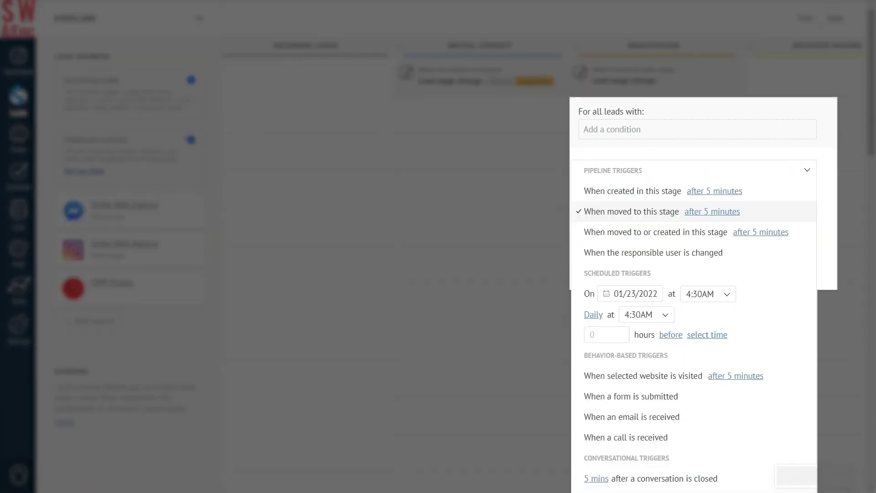
click(688, 253)
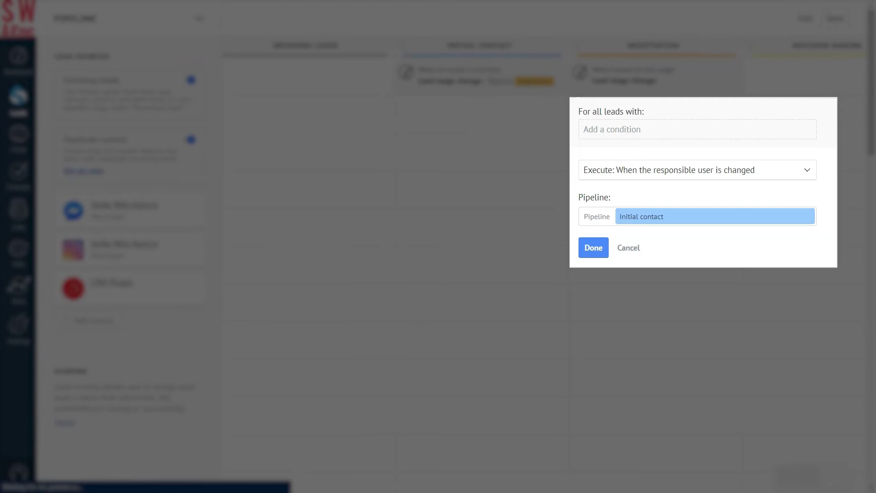
click(705, 217)
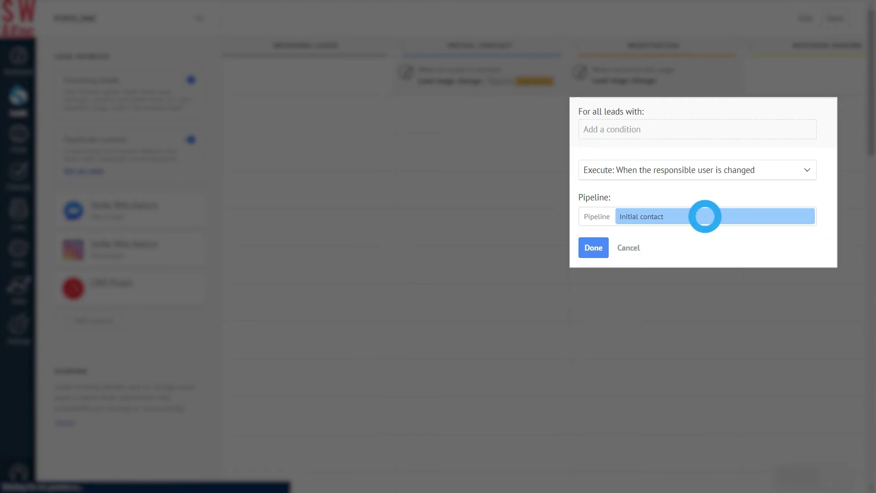
click(679, 280)
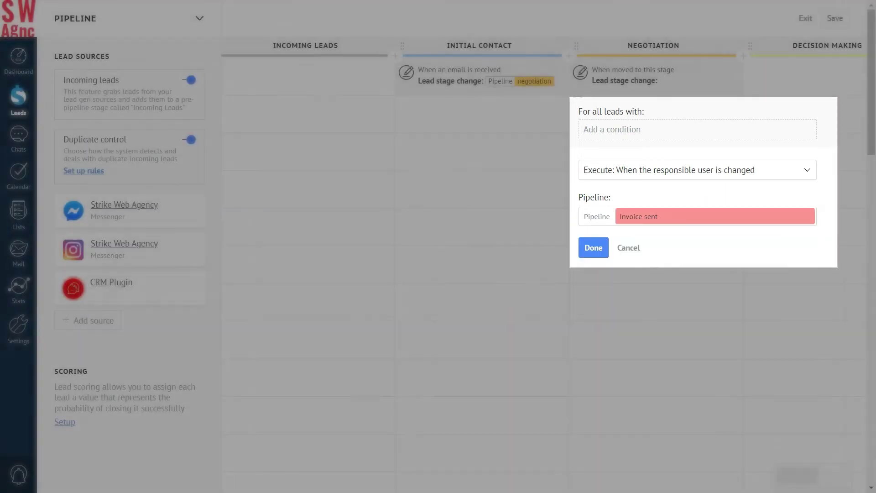
click(594, 247)
click(835, 18)
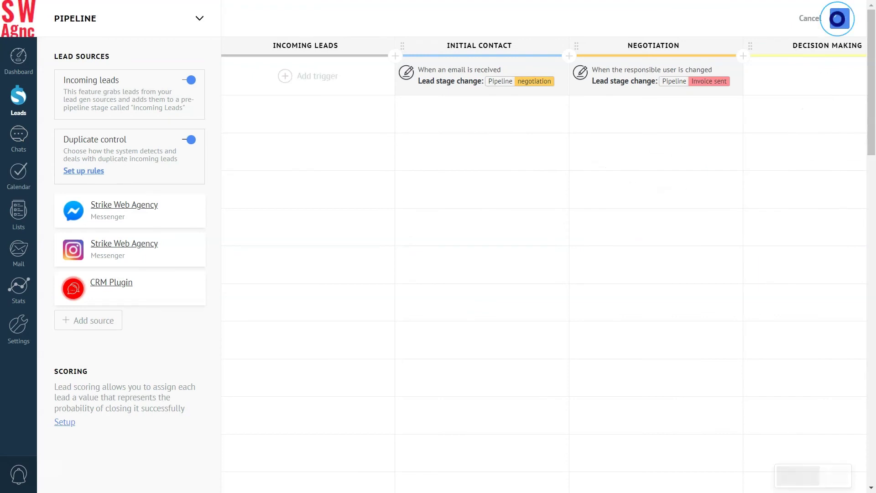
- Give Invoice sent a Change lead stage trigger targeting Closed - Won, 5 mins after conversation closes
scroll(598, 302, right, 6)
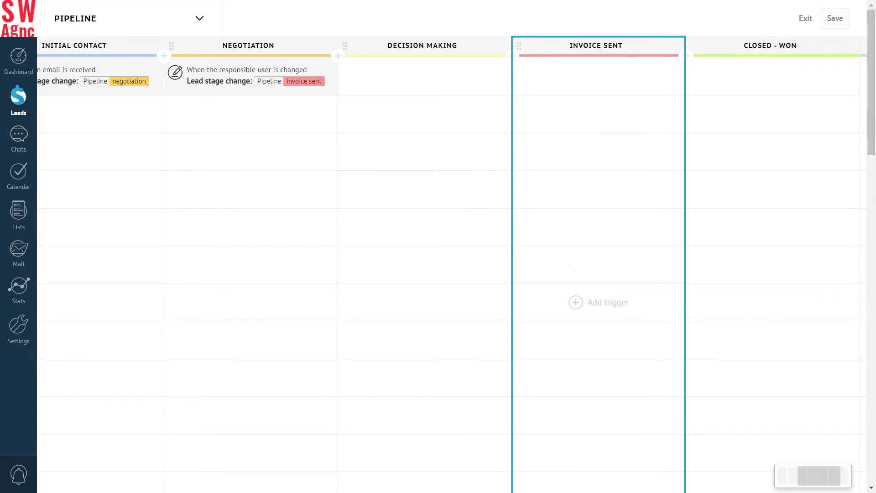
click(575, 76)
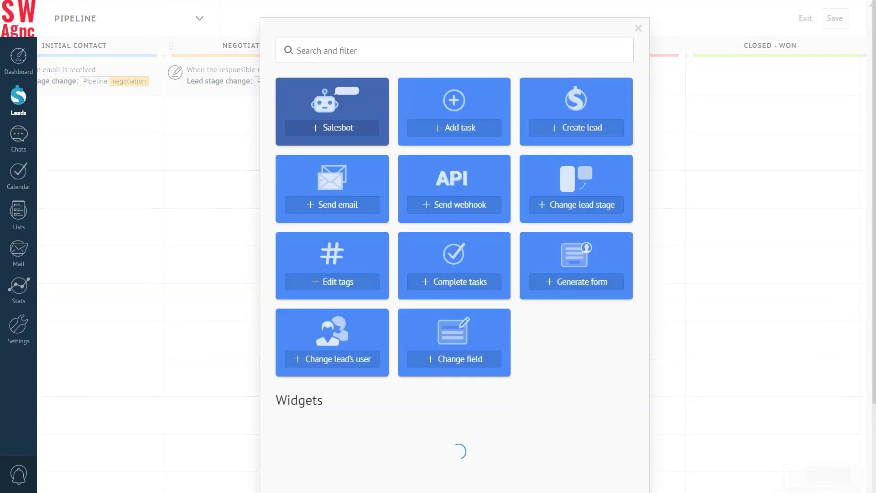
click(579, 204)
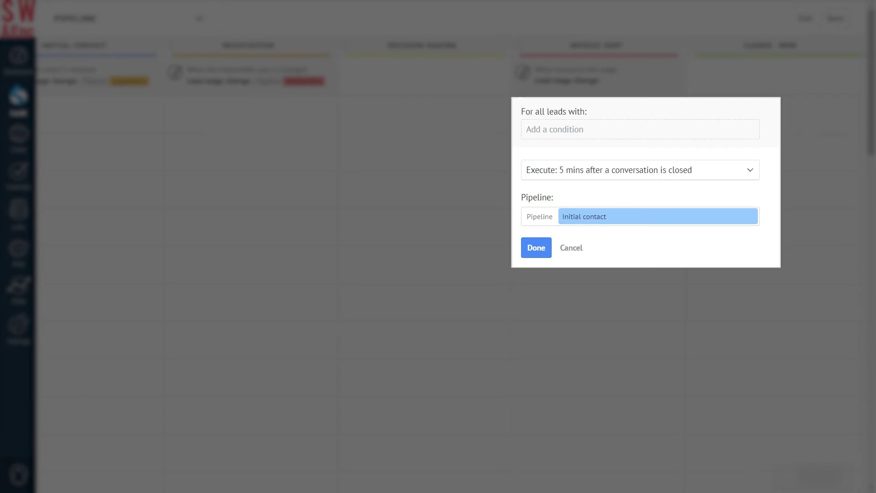
click(643, 218)
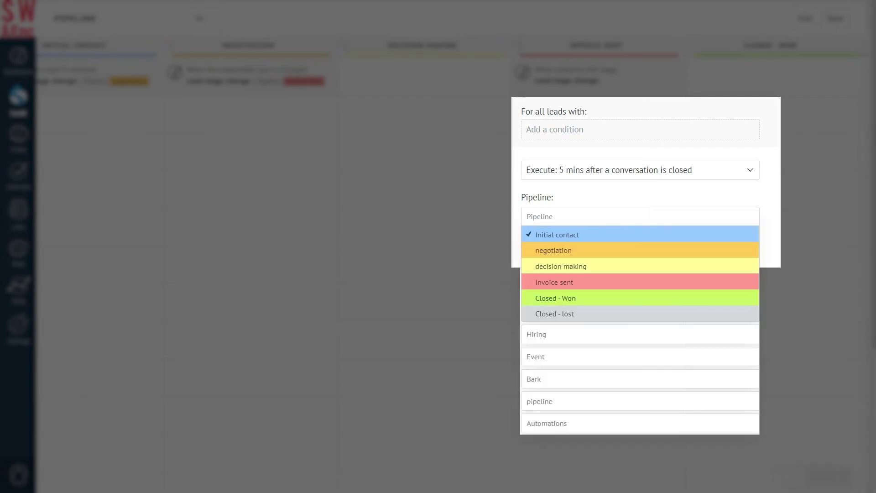
click(628, 298)
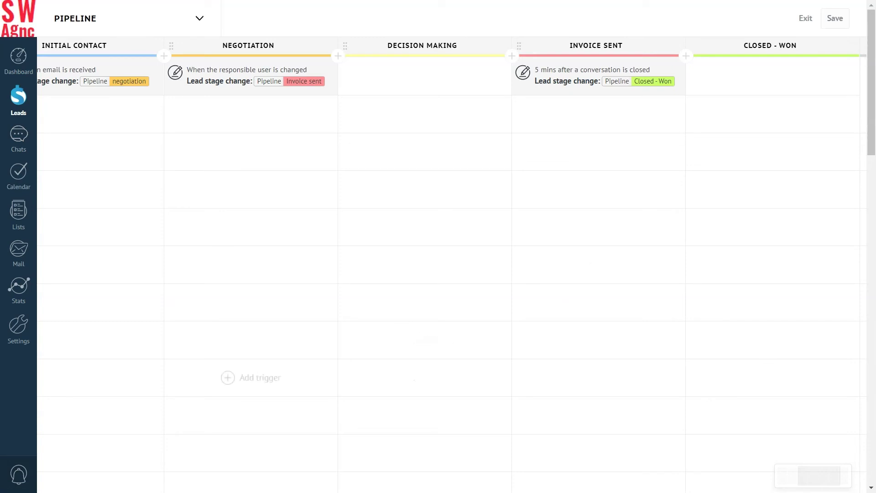
drag(251, 416, 656, 302)
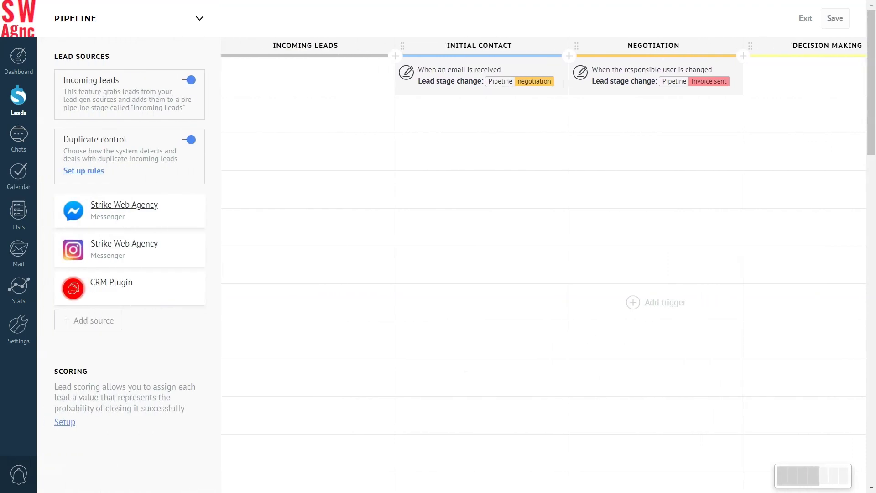